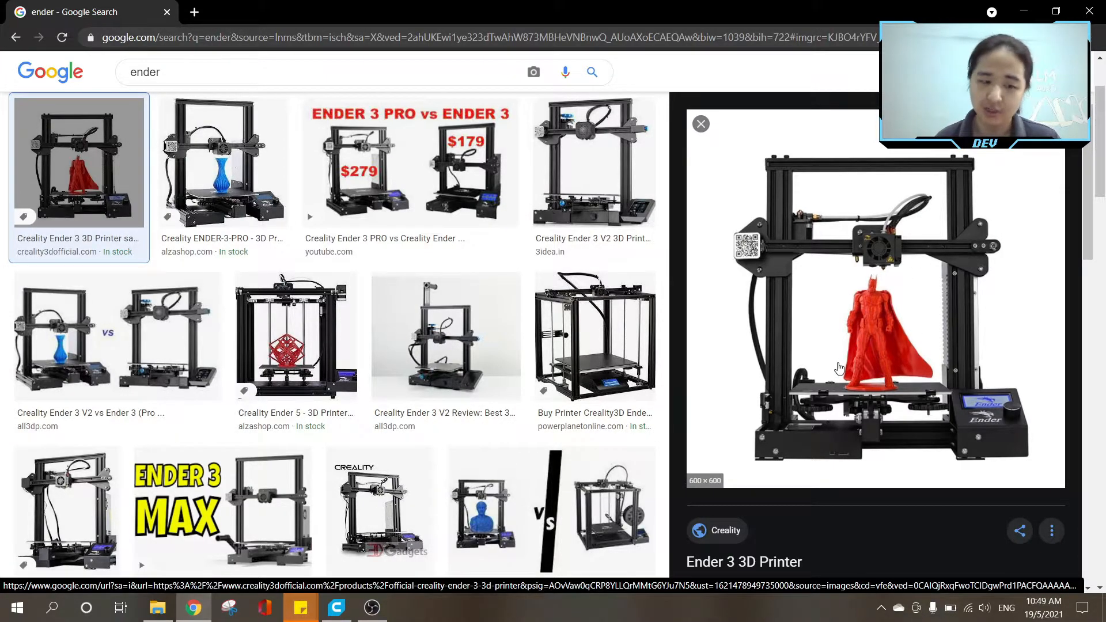
Search Google Images for "creality ender 3 pro" in place of the current query.
{"action": "scroll", "coordinate": [839, 368], "scroll_direction": "up", "scroll_amount": 2}
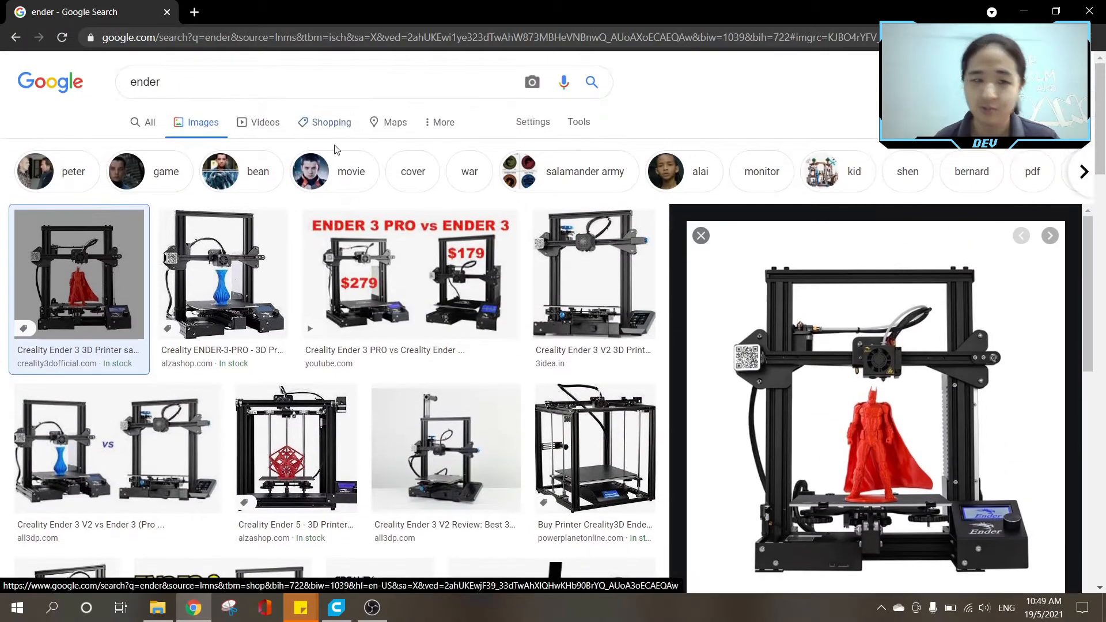
{"action": "left_click_drag", "start_coordinate": [236, 79], "coordinate": [2, 10]}
{"action": "type", "text": "crea"}
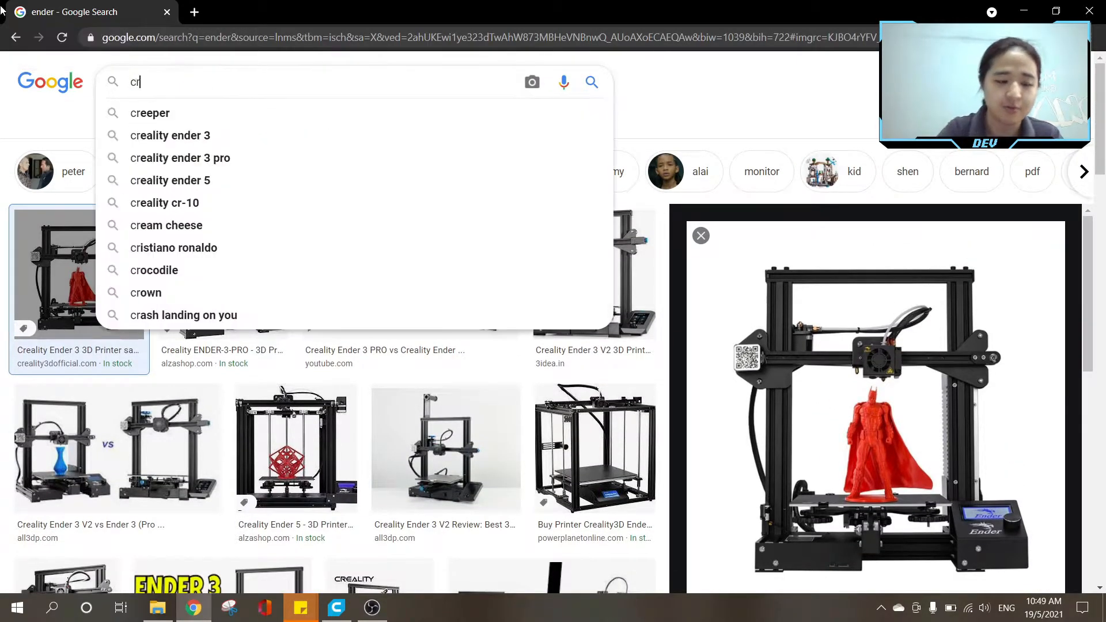
{"action": "key", "text": "Down"}
{"action": "key", "text": "Down"}
{"action": "key", "text": "ctrl+shift+Left"}
{"action": "key", "text": "ctrl+shift+Left"}
{"action": "key", "text": "ctrl+shift+Left"}
{"action": "key", "text": "BackSpace"}
{"action": "key", "text": "Down"}
{"action": "key", "text": "Down"}
{"action": "key", "text": "Return"}
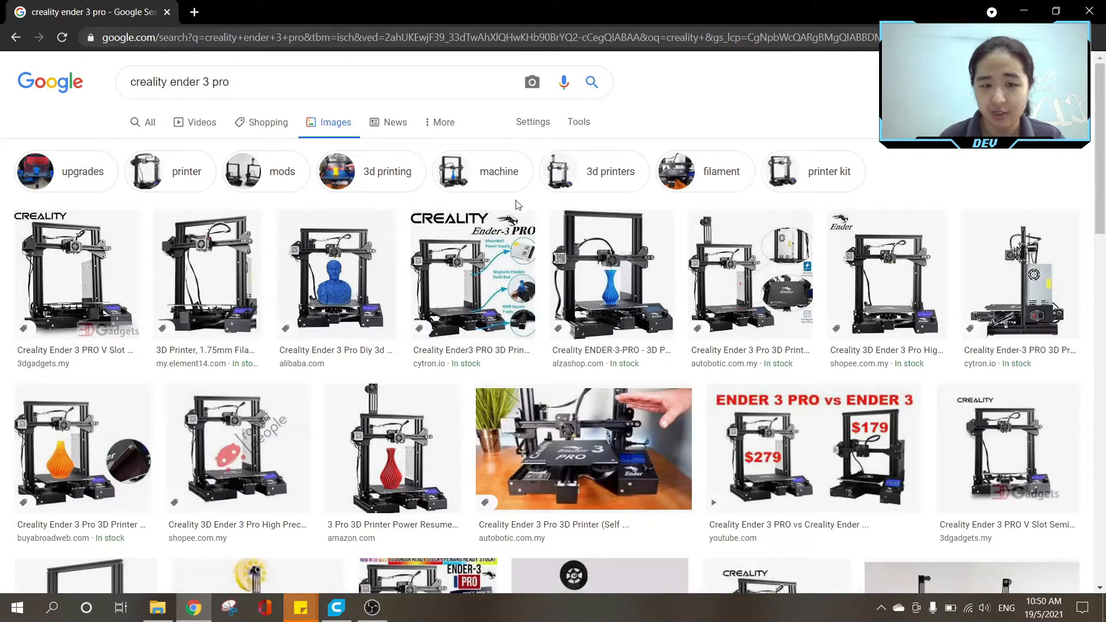
Replace the image search query with "anet" to view that brand's 3D printers.
{"action": "triple_click", "coordinate": [272, 90]}
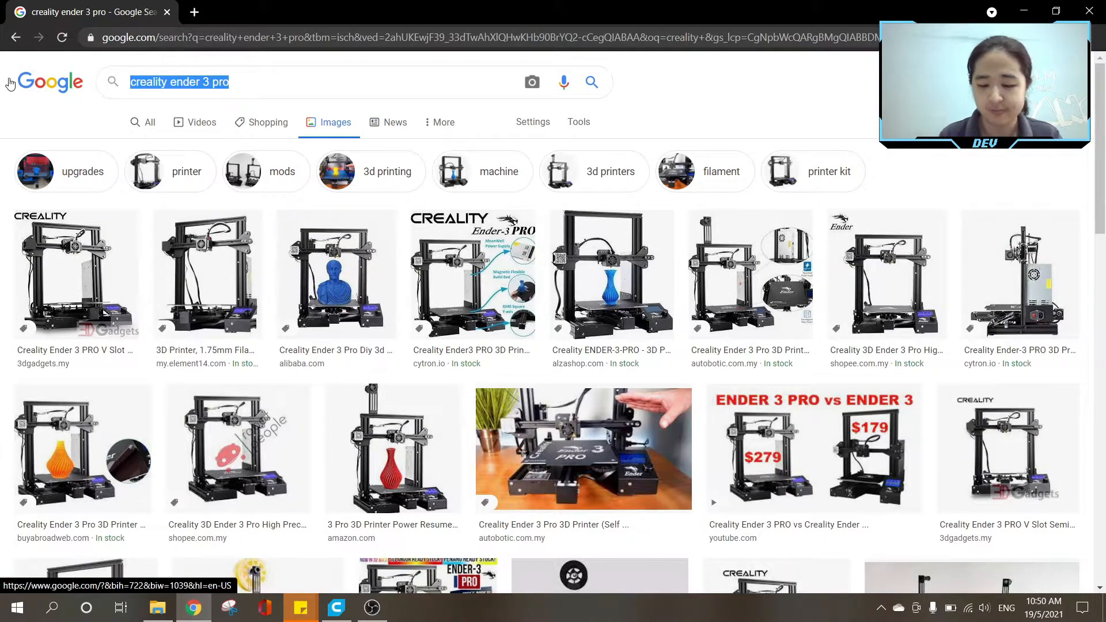
{"action": "type", "text": "anet"}
{"action": "key", "text": "Return"}
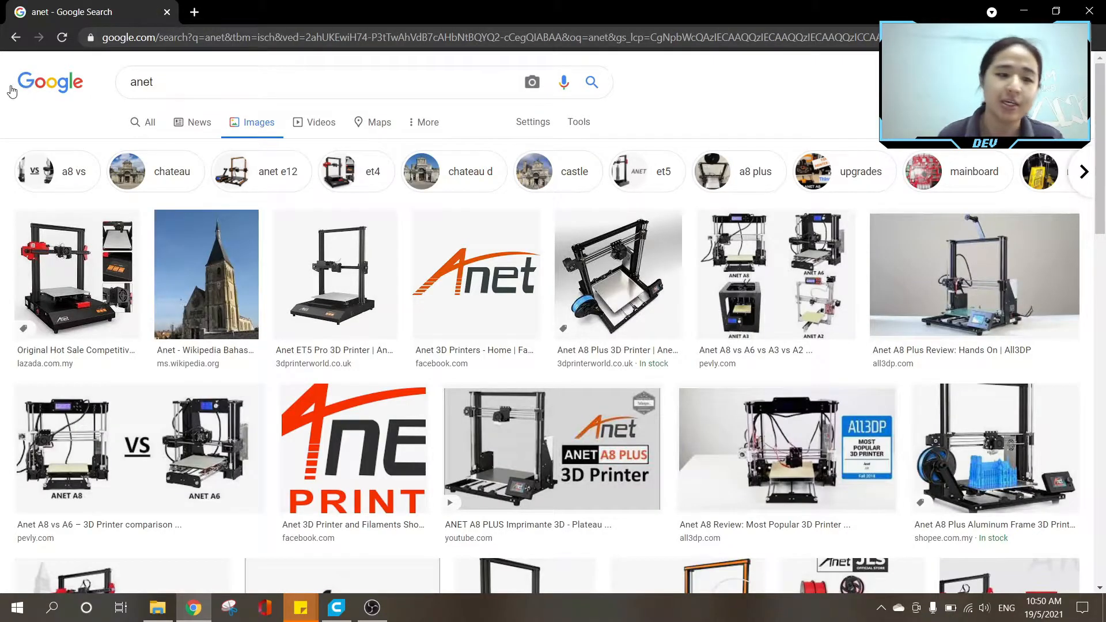
Run an image search for "geeetech" to view that brand's 3D printers.
{"action": "double_click", "coordinate": [177, 83]}
{"action": "type", "text": "geeetech"}
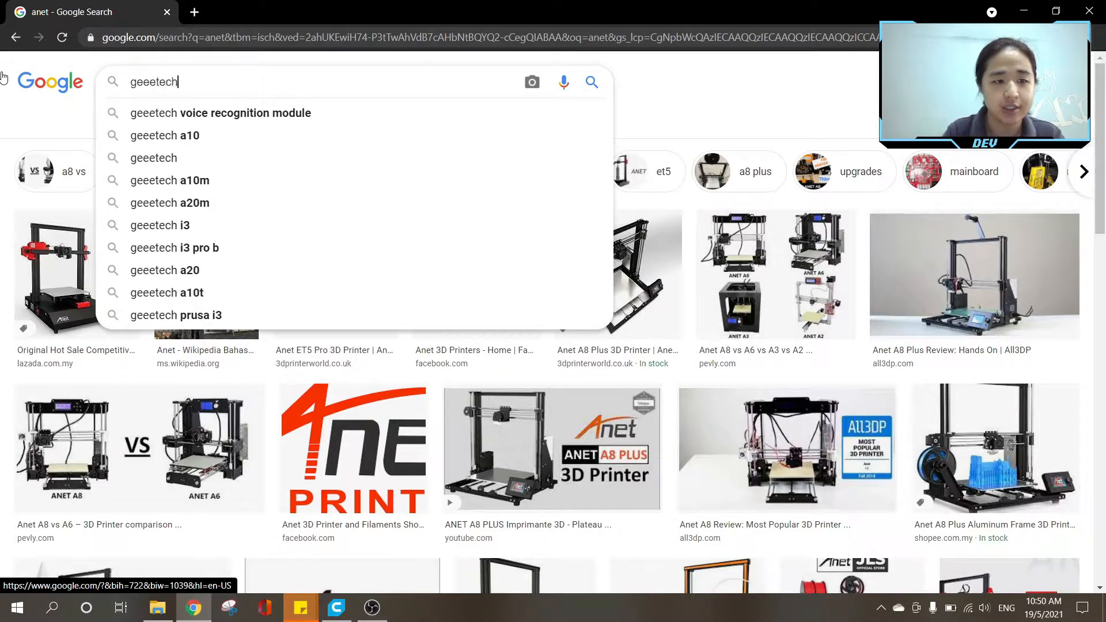
{"action": "key", "text": "Return"}
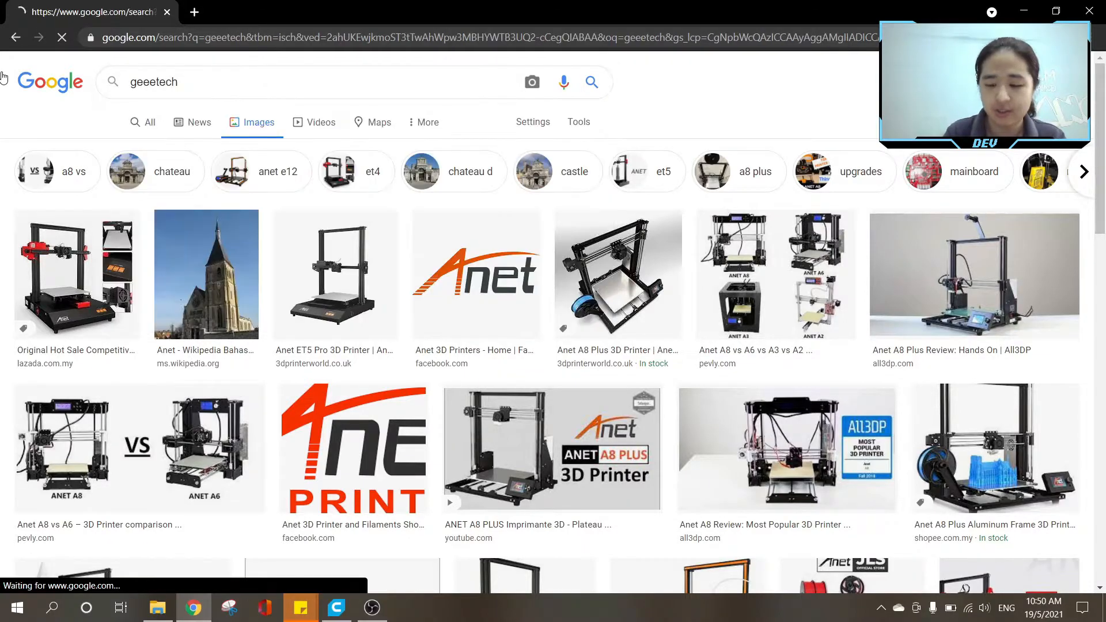
Search for images of "ultimaker" 3D printers in place of the previous brand.
{"action": "left_click_drag", "start_coordinate": [231, 74], "coordinate": [1, 65]}
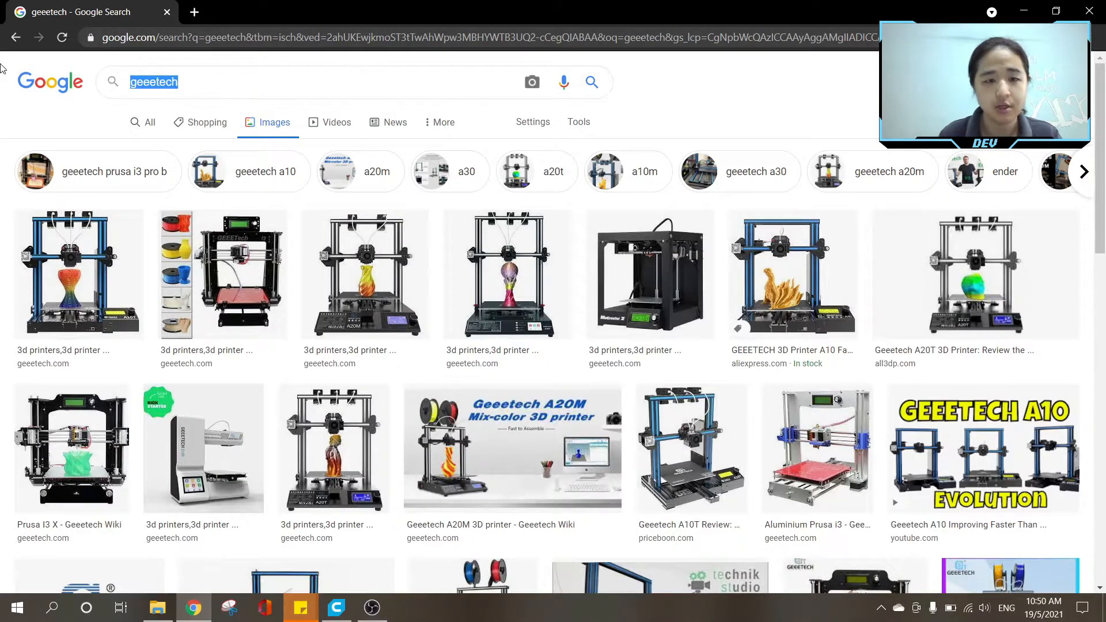
{"action": "type", "text": "ultimaker"}
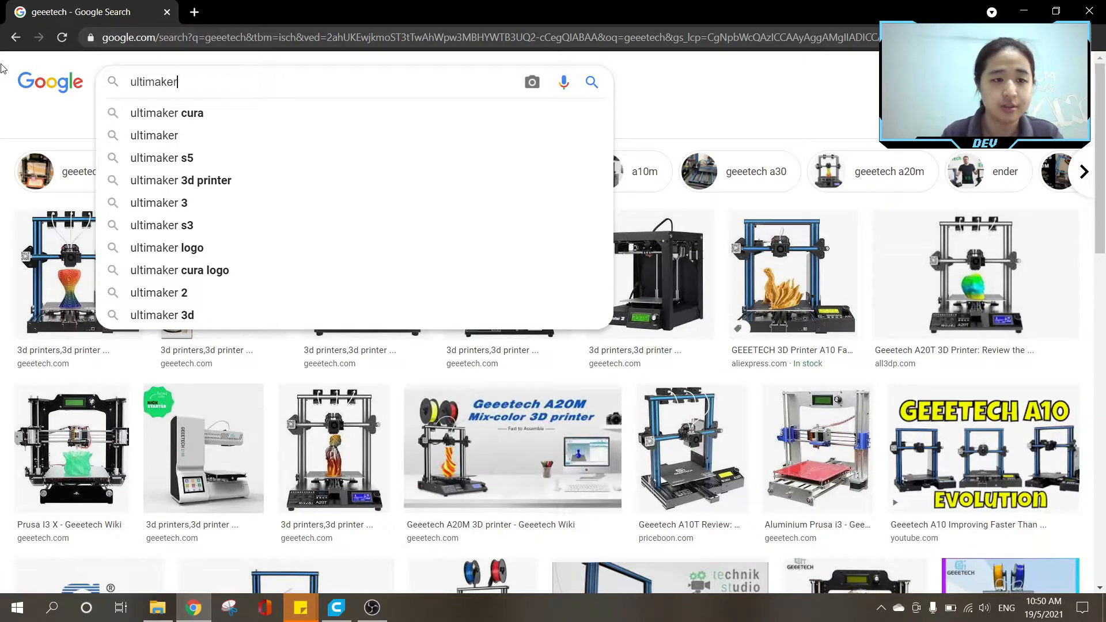
{"action": "key", "text": "Return"}
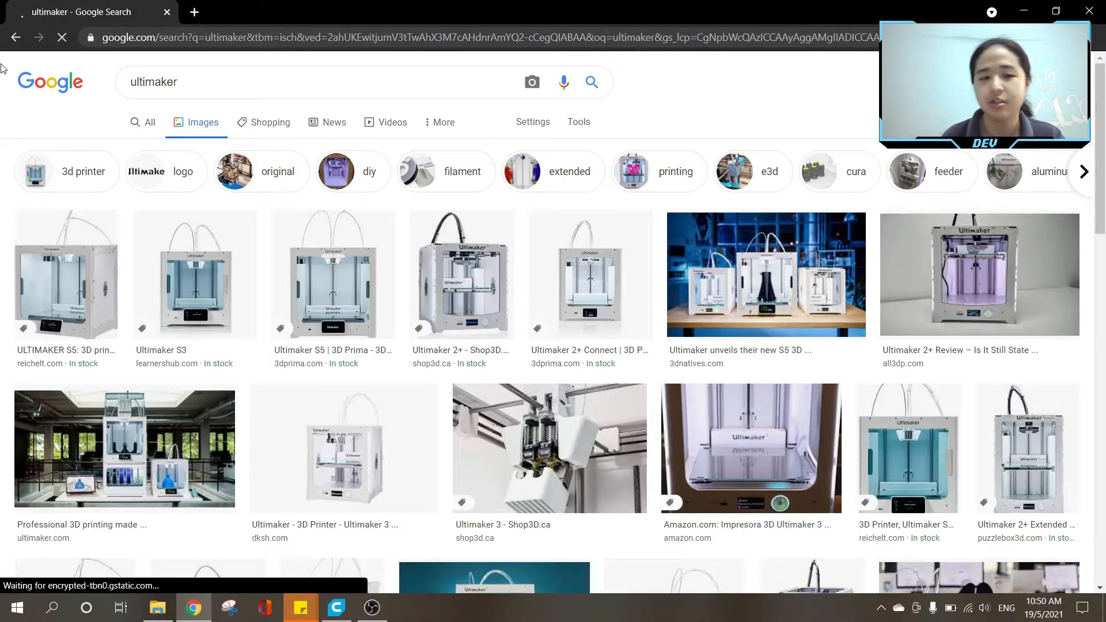
Switch to Ultimaker Cura and open the list of non-networked printers for adding a new printer.
{"action": "left_click", "coordinate": [1024, 11]}
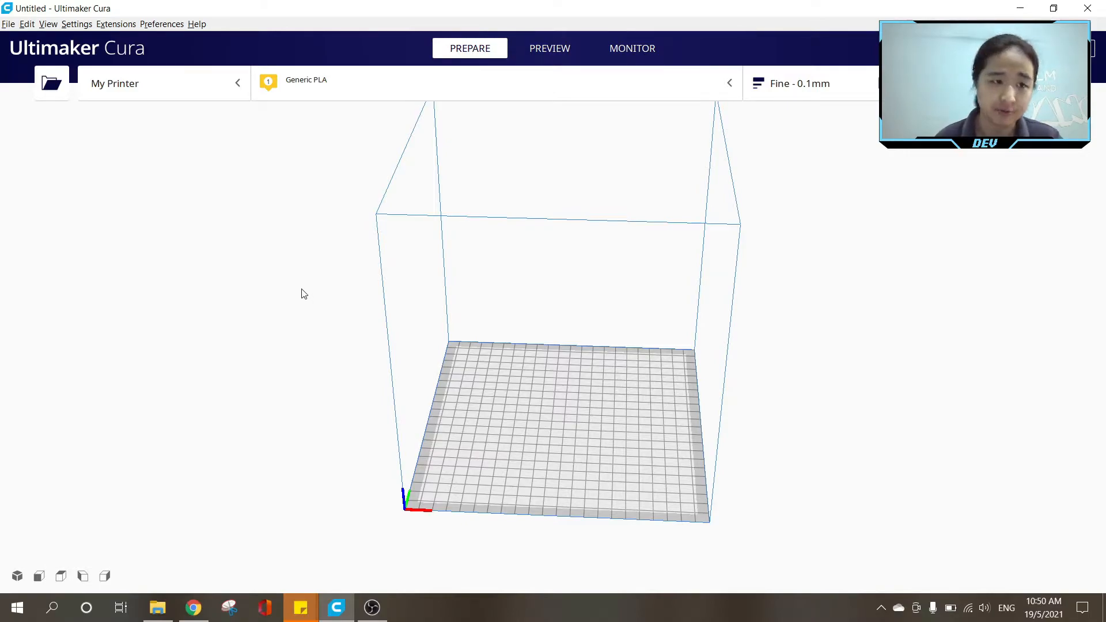
{"action": "left_click", "coordinate": [86, 25]}
{"action": "mouse_move", "coordinate": [85, 40]}
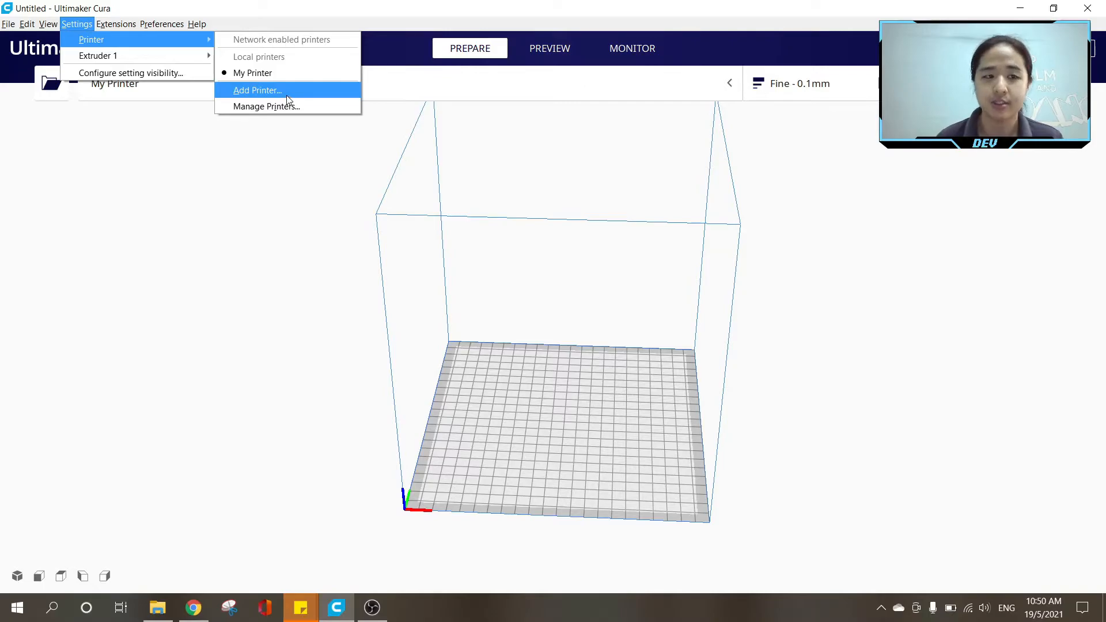
{"action": "left_click", "coordinate": [258, 90]}
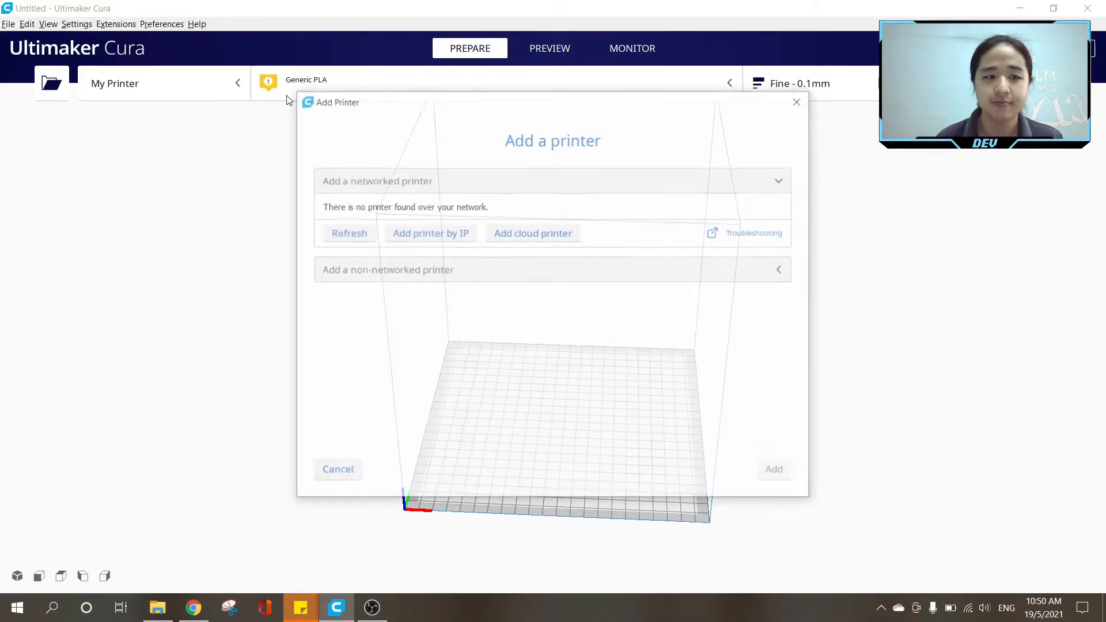
{"action": "left_click", "coordinate": [517, 270]}
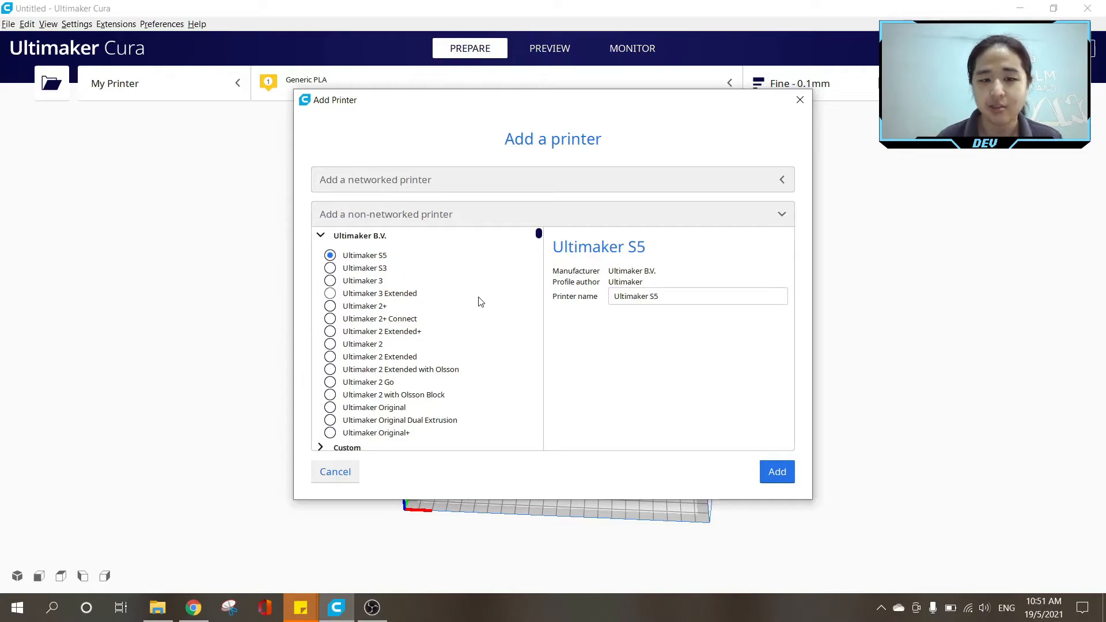
Add the Geeetech A10M from the Geeetech manufacturer group, keeping its default printer name.
{"action": "scroll", "coordinate": [472, 301], "scroll_direction": "down", "scroll_amount": 3}
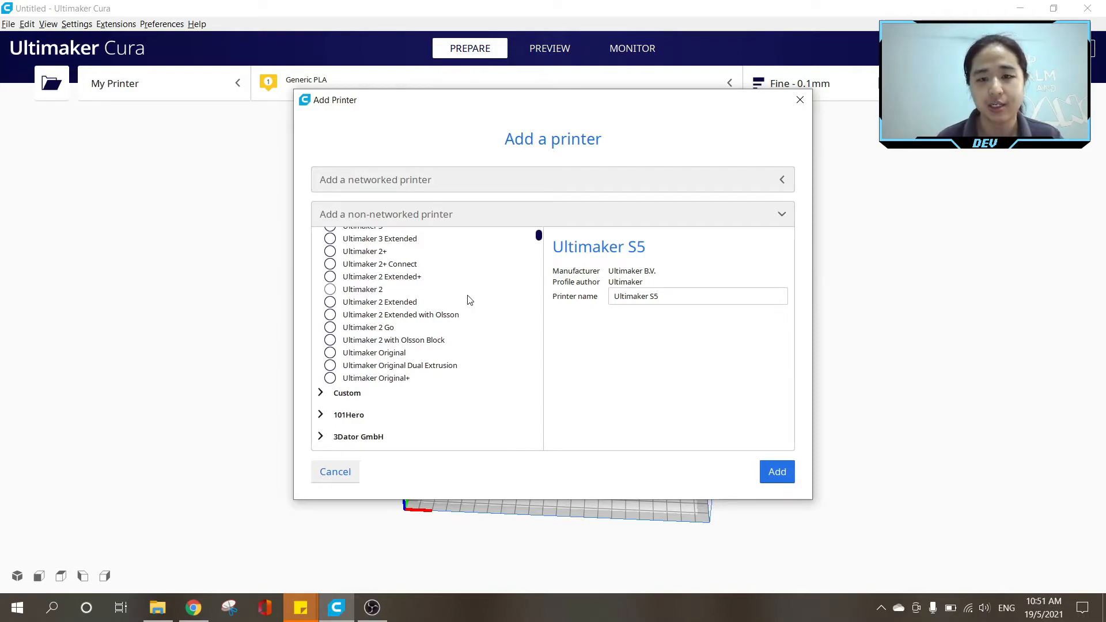
{"action": "scroll", "coordinate": [470, 300], "scroll_direction": "down", "scroll_amount": 10}
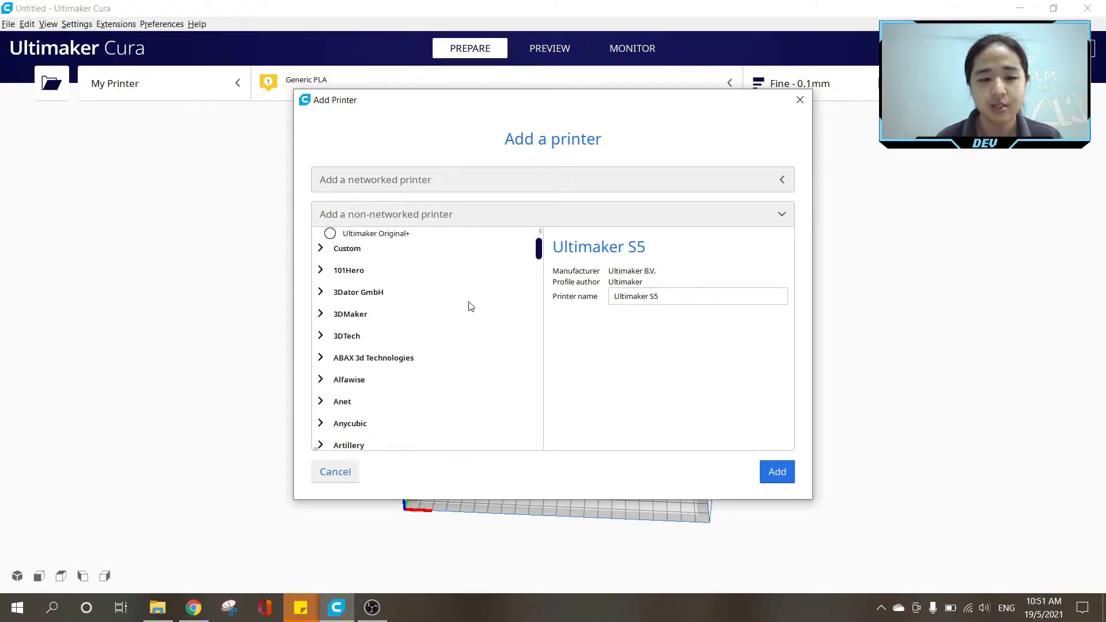
{"action": "scroll", "coordinate": [467, 310], "scroll_direction": "down", "scroll_amount": 12}
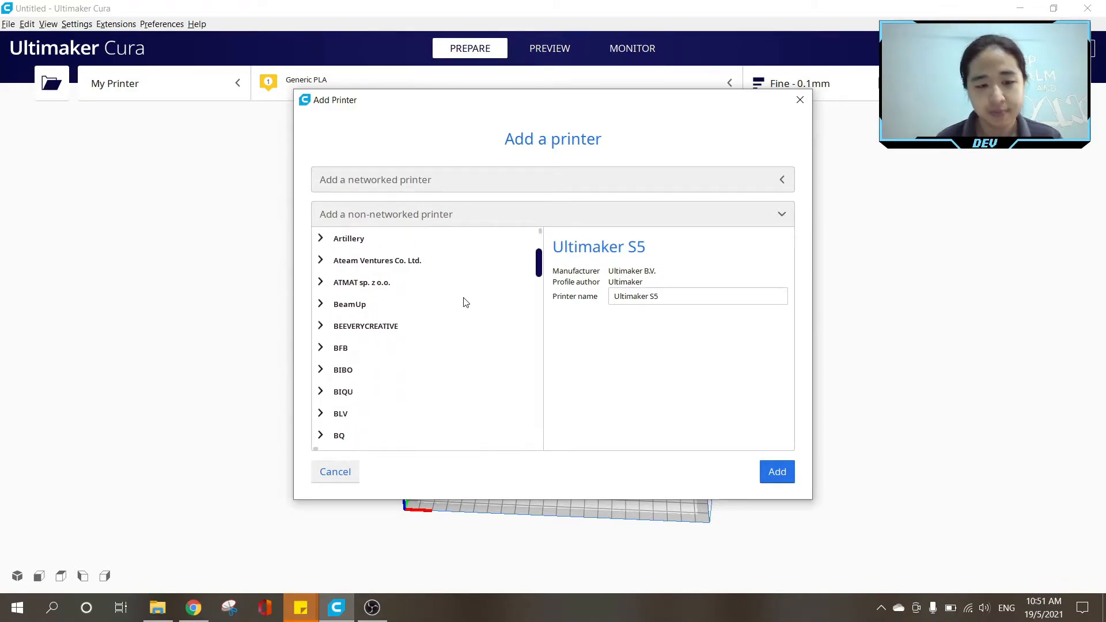
{"action": "scroll", "coordinate": [461, 311], "scroll_direction": "down", "scroll_amount": 12}
{"action": "scroll", "coordinate": [470, 306], "scroll_direction": "up", "scroll_amount": 1}
{"action": "scroll", "coordinate": [470, 306], "scroll_direction": "down", "scroll_amount": 1}
{"action": "scroll", "coordinate": [467, 305], "scroll_direction": "down", "scroll_amount": 15}
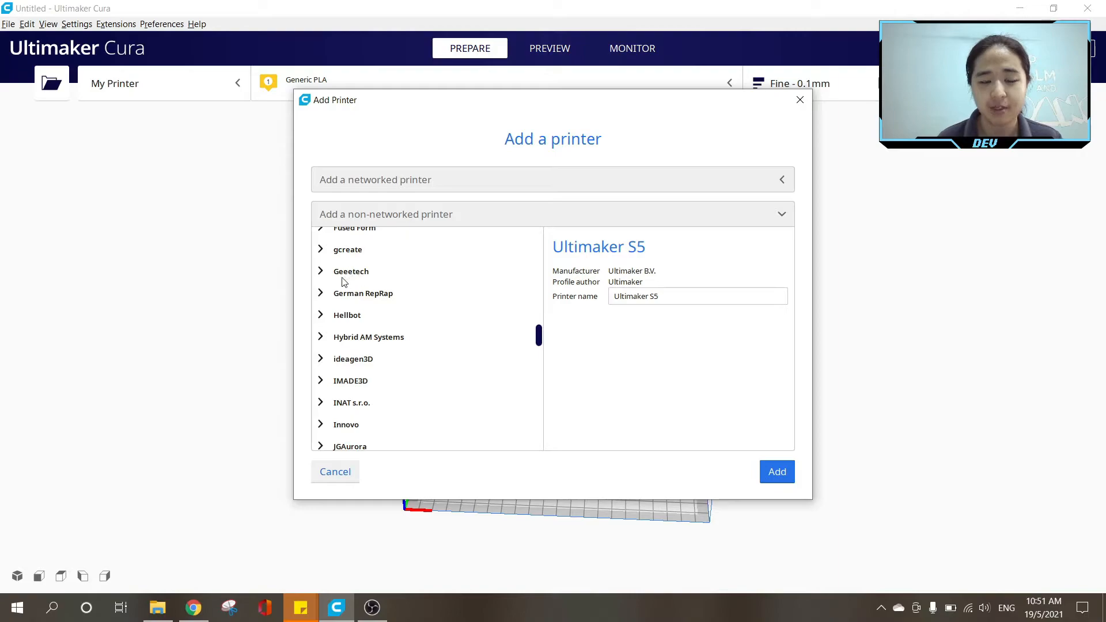
{"action": "left_click", "coordinate": [342, 275]}
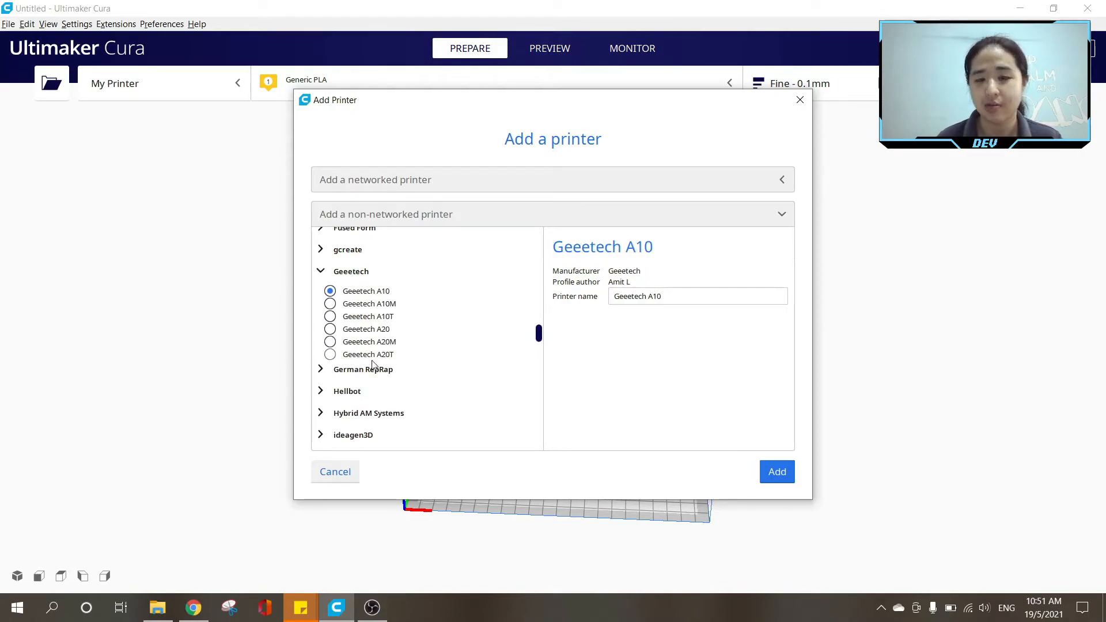
{"action": "left_click", "coordinate": [380, 305]}
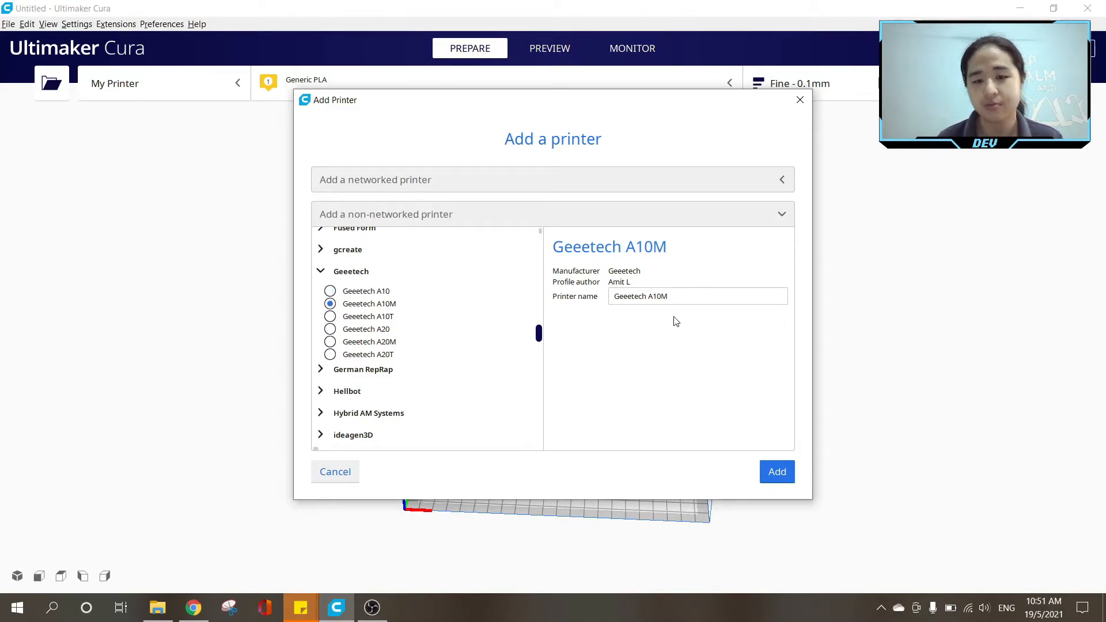
{"action": "left_click", "coordinate": [624, 296]}
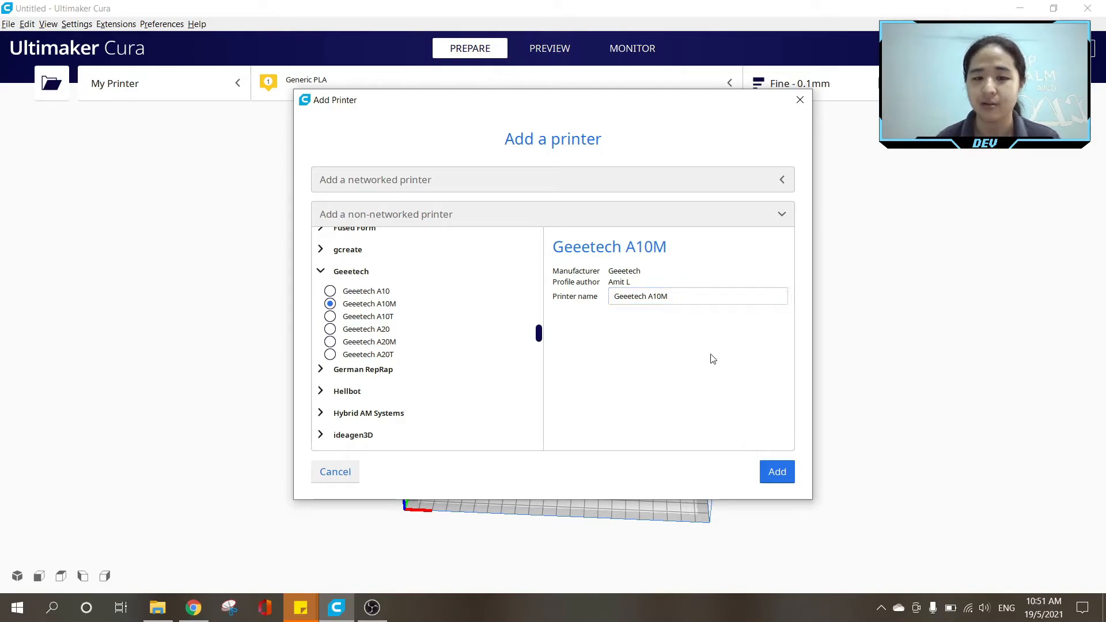
{"action": "left_click", "coordinate": [776, 482]}
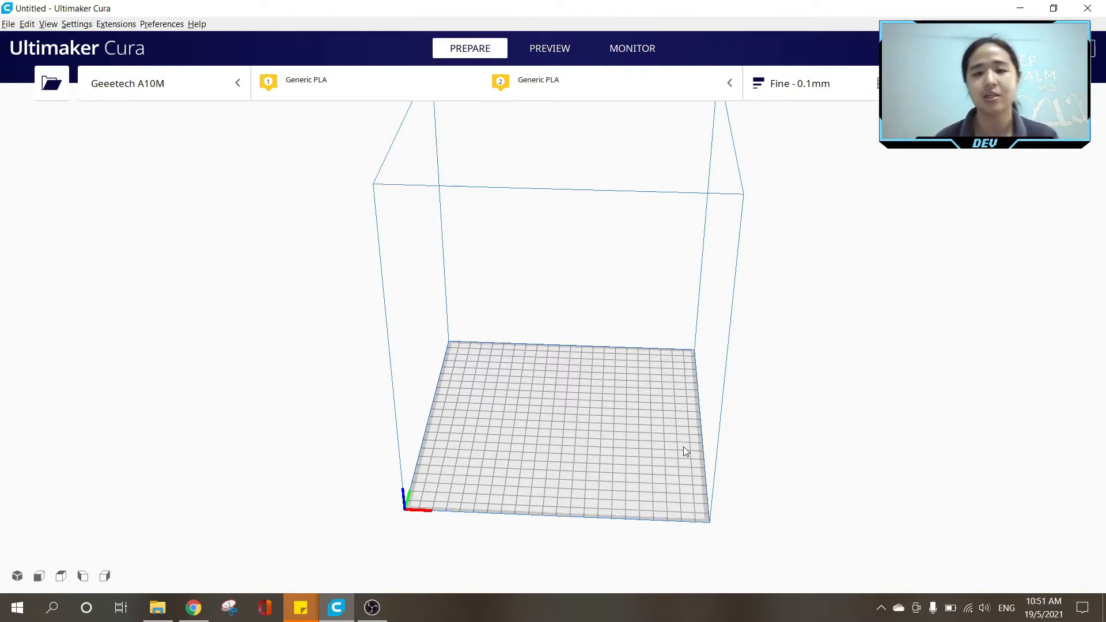
Open the machine settings of the Geeetech A10M and enable its heated bed.
{"action": "left_click", "coordinate": [115, 26]}
{"action": "mouse_move", "coordinate": [84, 22]}
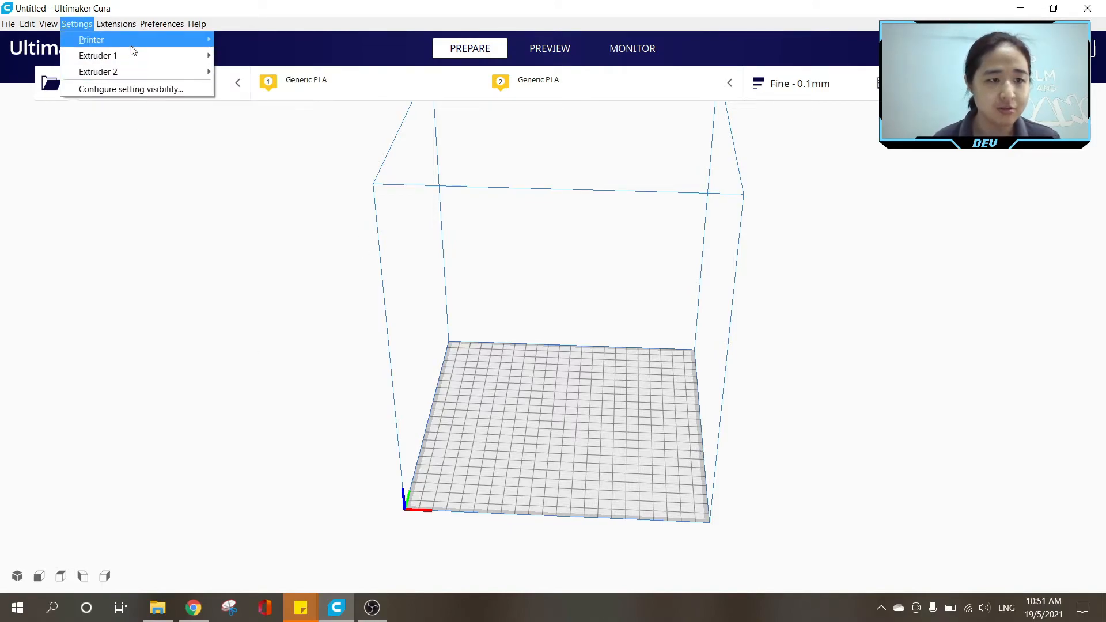
{"action": "mouse_move", "coordinate": [134, 41]}
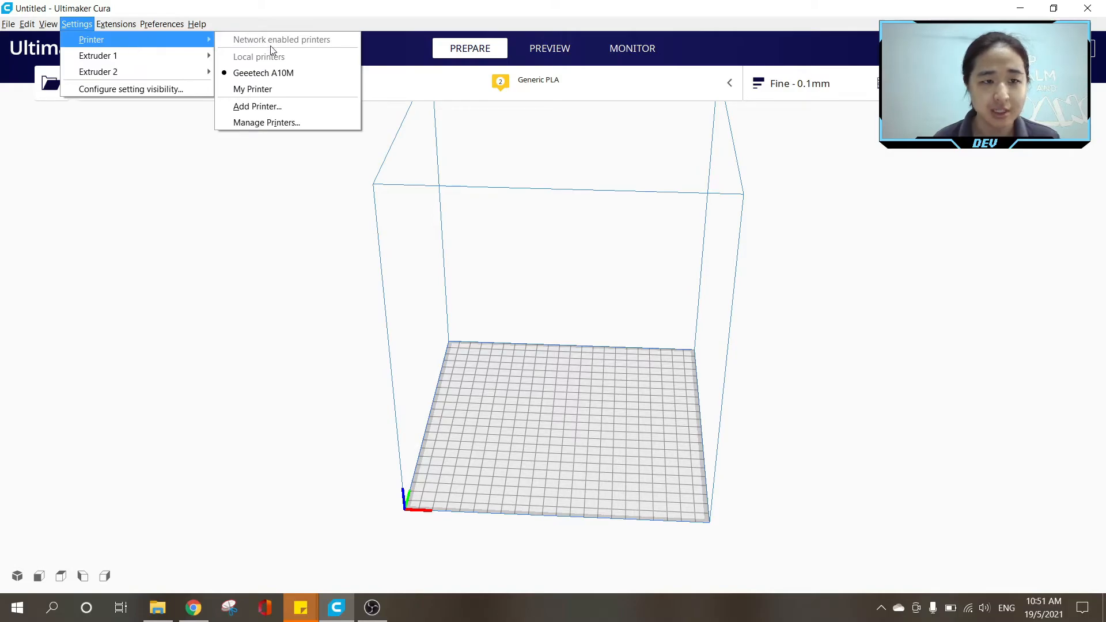
{"action": "left_click", "coordinate": [272, 123]}
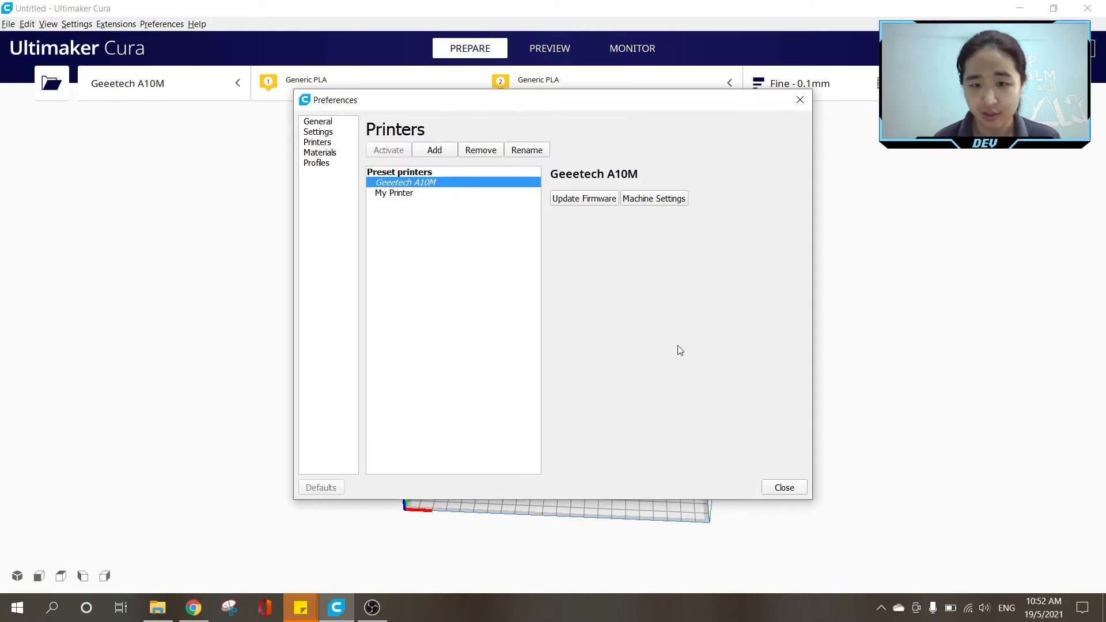
{"action": "left_click", "coordinate": [672, 203]}
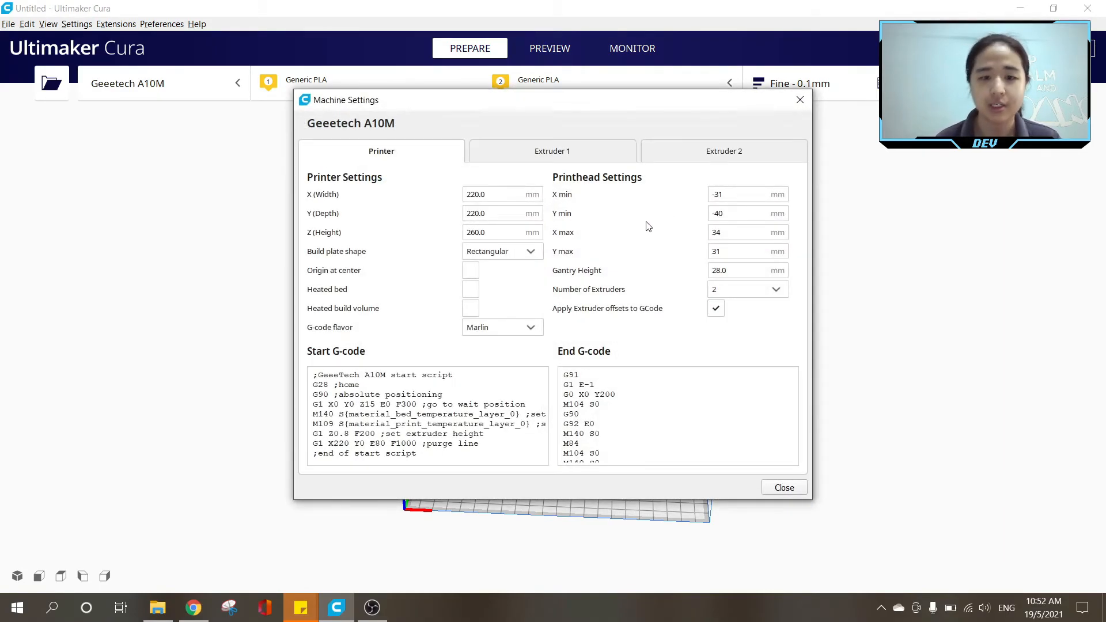
{"action": "mouse_move", "coordinate": [635, 235]}
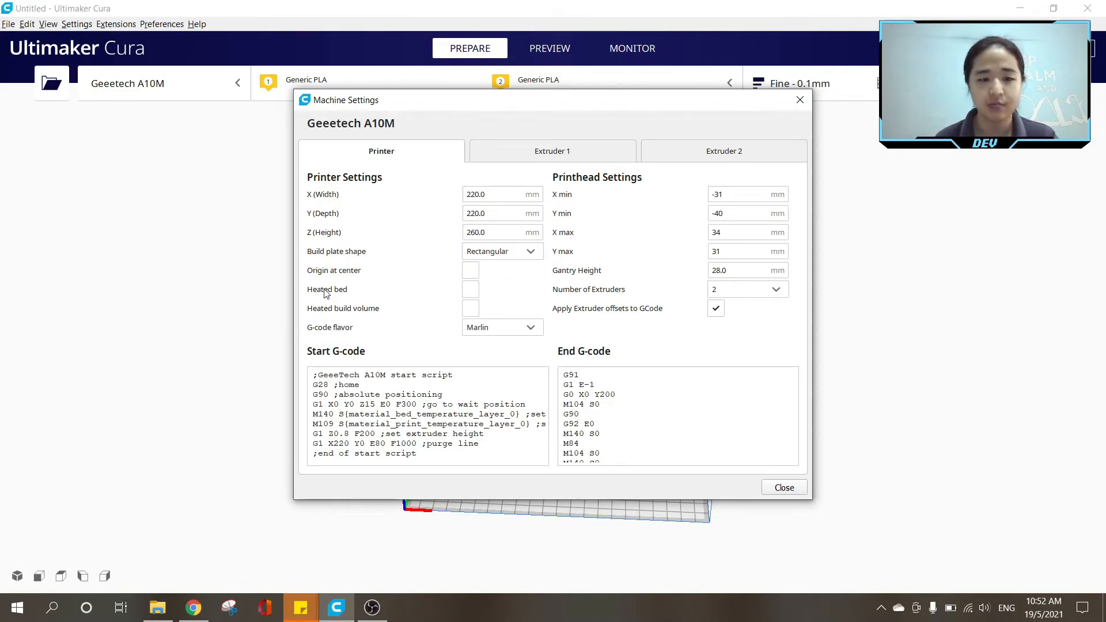
{"action": "left_click", "coordinate": [520, 290]}
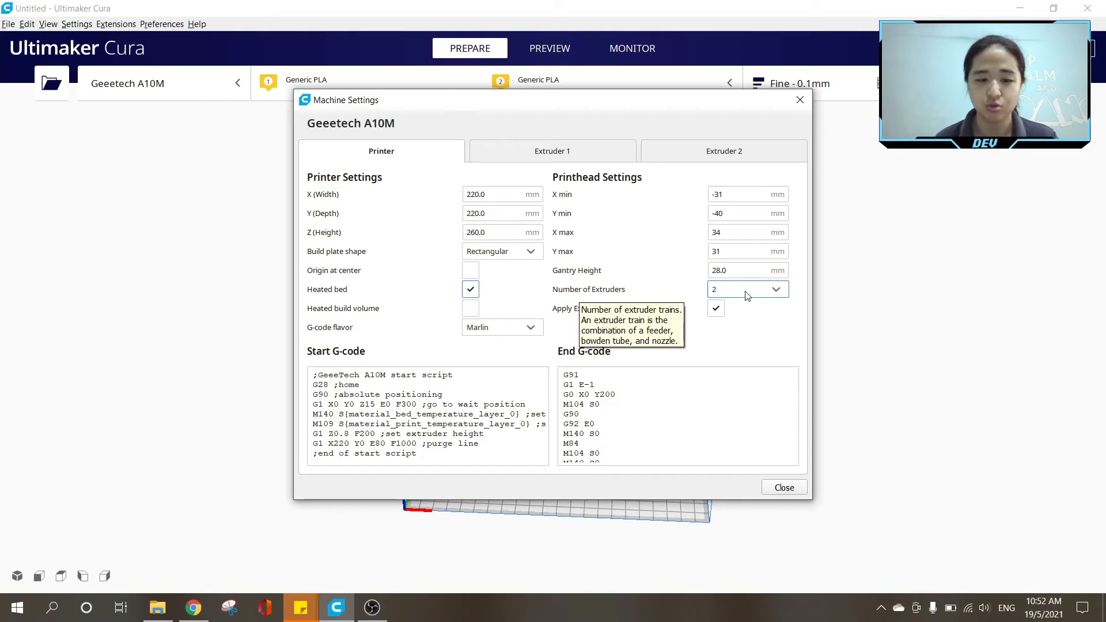
Review the nozzle settings of Extruder 1 and Extruder 2, then close the machine settings and preferences.
{"action": "left_click", "coordinate": [550, 157]}
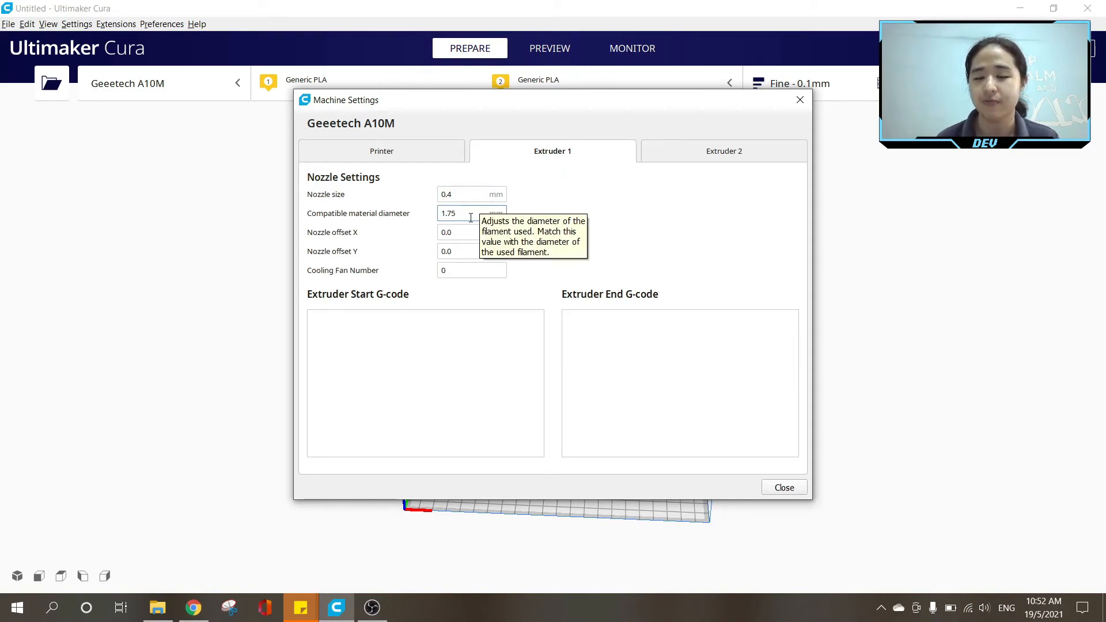
{"action": "left_click", "coordinate": [710, 154]}
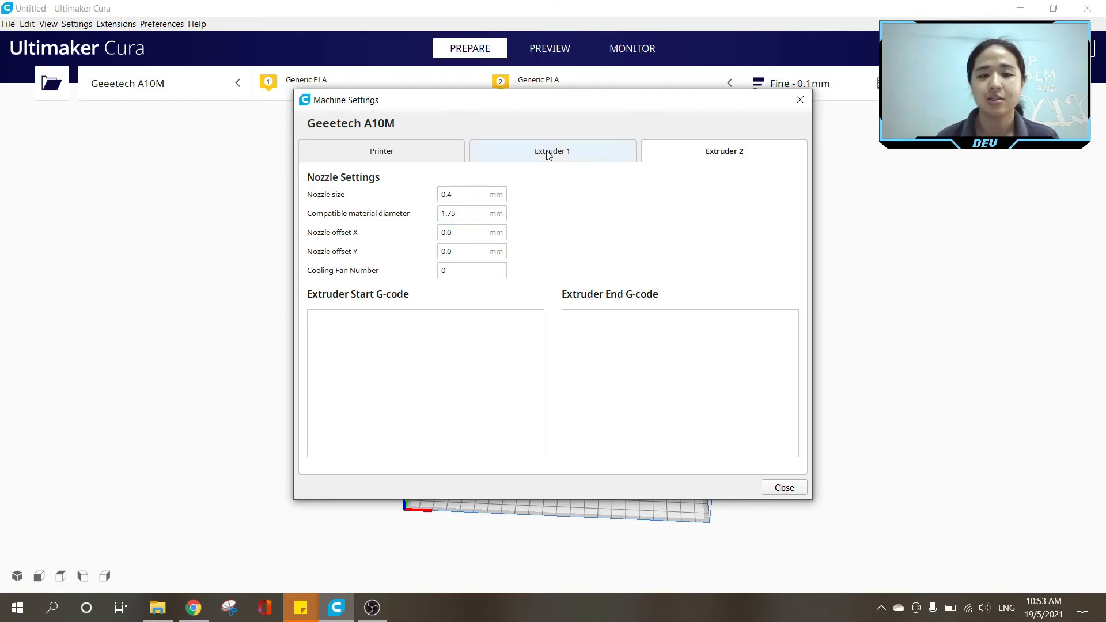
{"action": "left_click", "coordinate": [409, 152]}
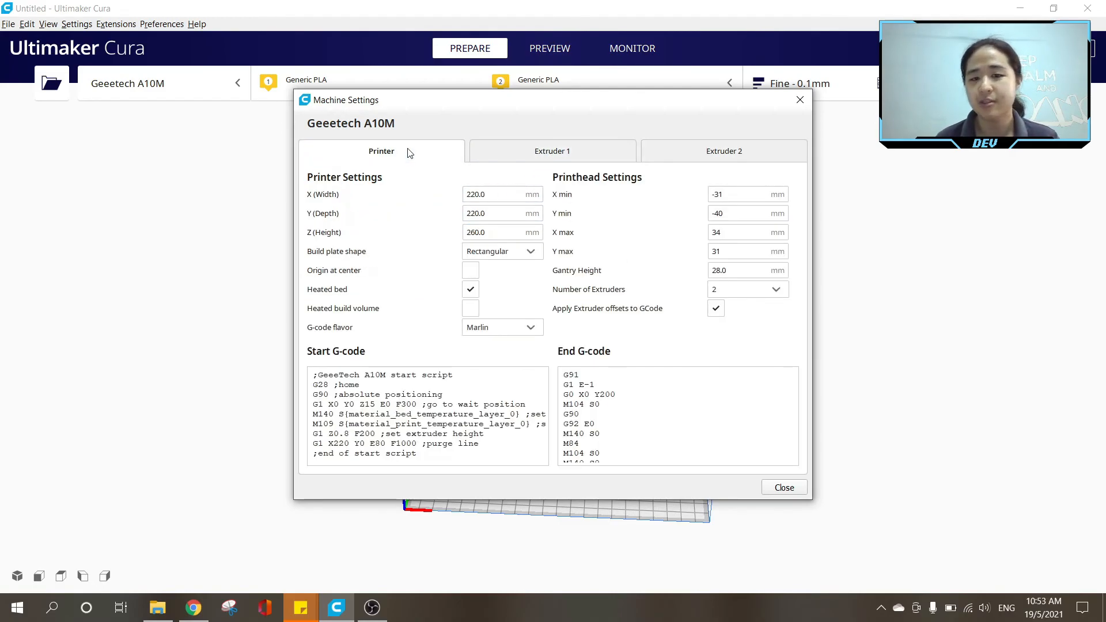
{"action": "left_click", "coordinate": [540, 157]}
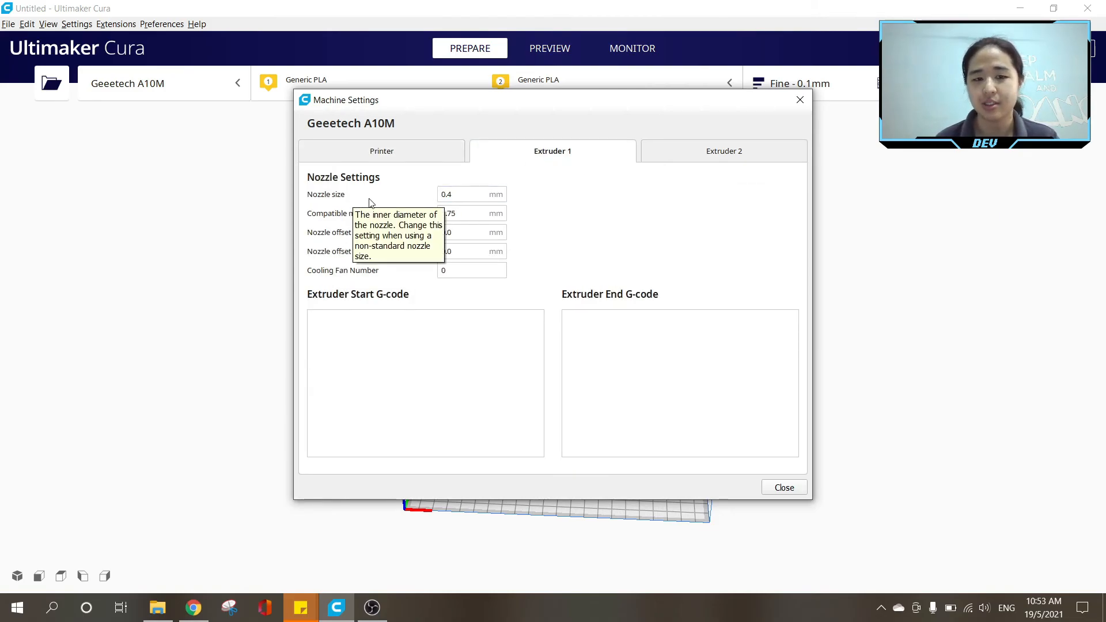
{"action": "left_click", "coordinate": [712, 156]}
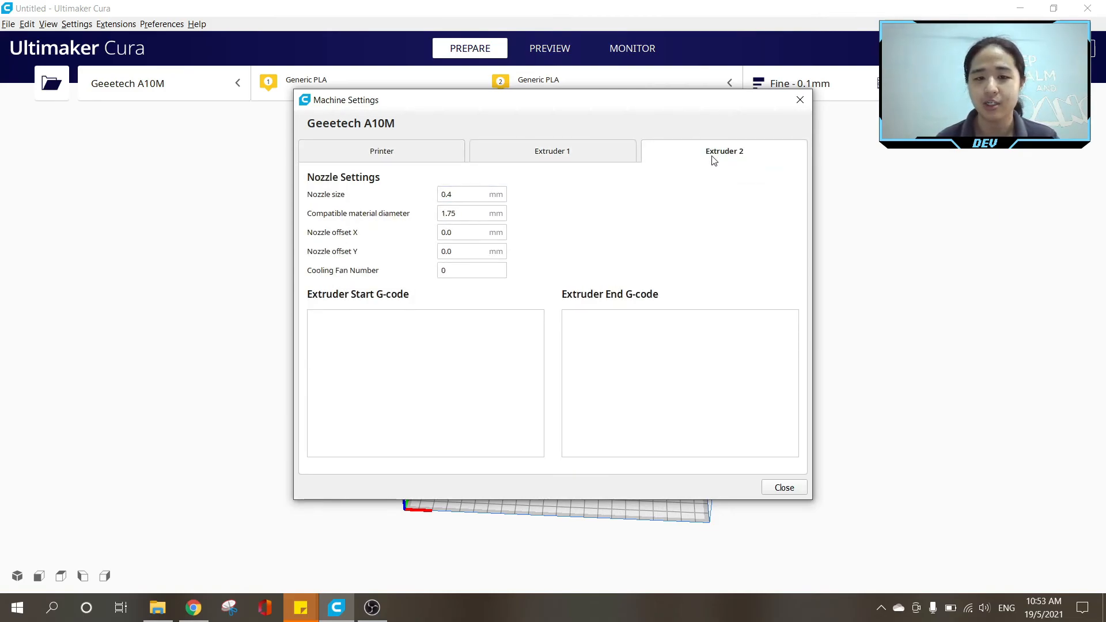
{"action": "left_click", "coordinate": [404, 153]}
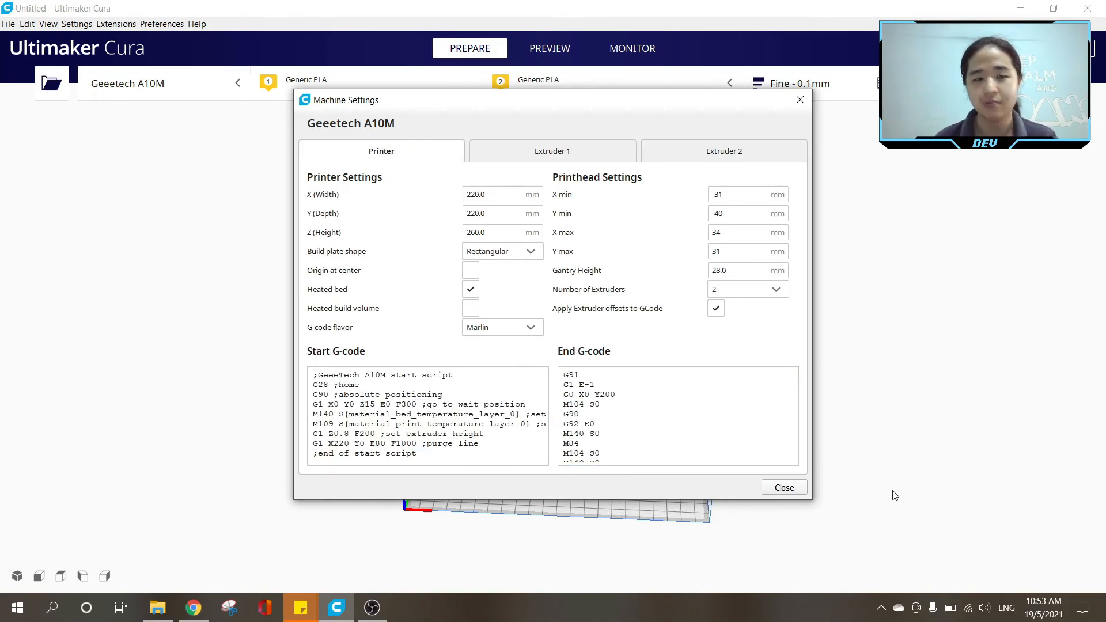
{"action": "left_click", "coordinate": [784, 488]}
{"action": "left_click", "coordinate": [785, 488]}
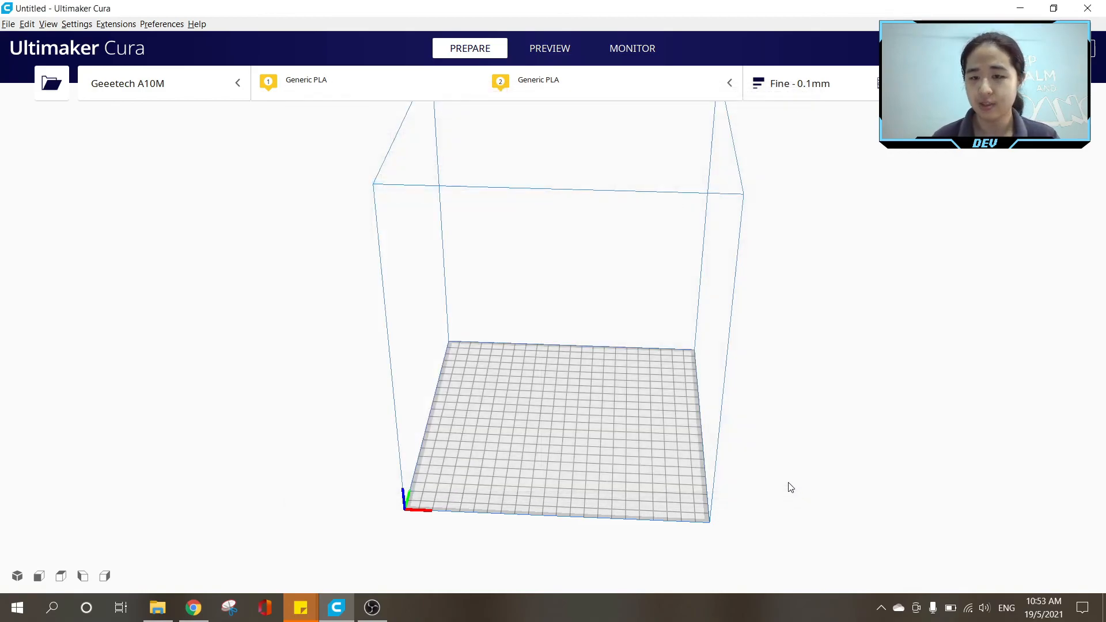